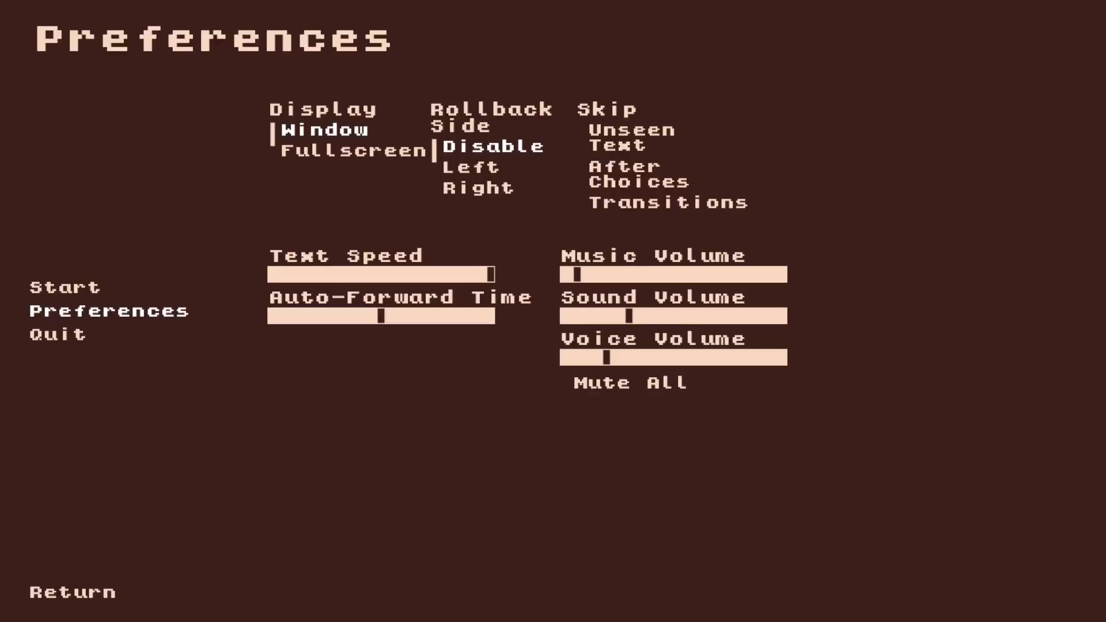
- Leave Preferences and go back to the pig-shaped title menu
key("Return")
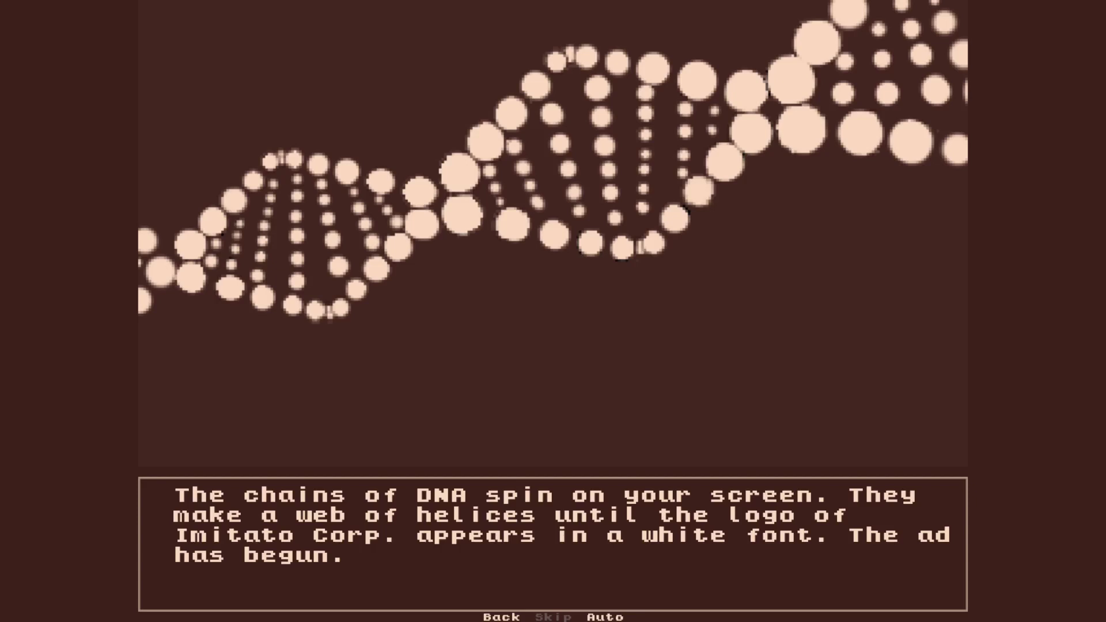
- Advance past the Imitato Corp. DNA ad narration
key("space")
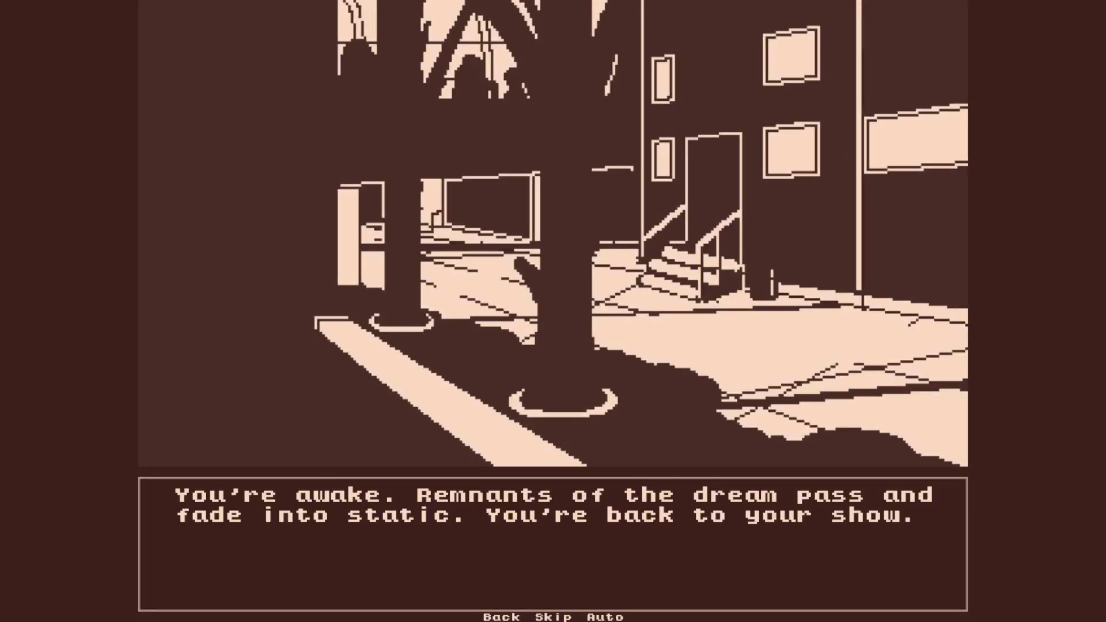
- Keep the sleeping creature from the basket and read its packed note
key("Return")
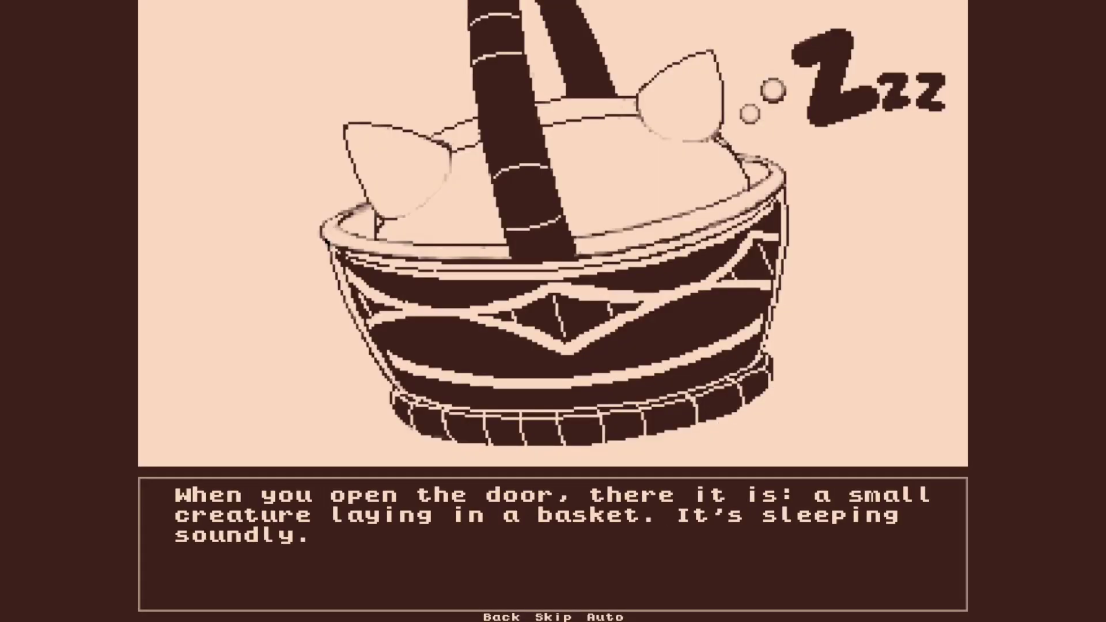
key("Return")
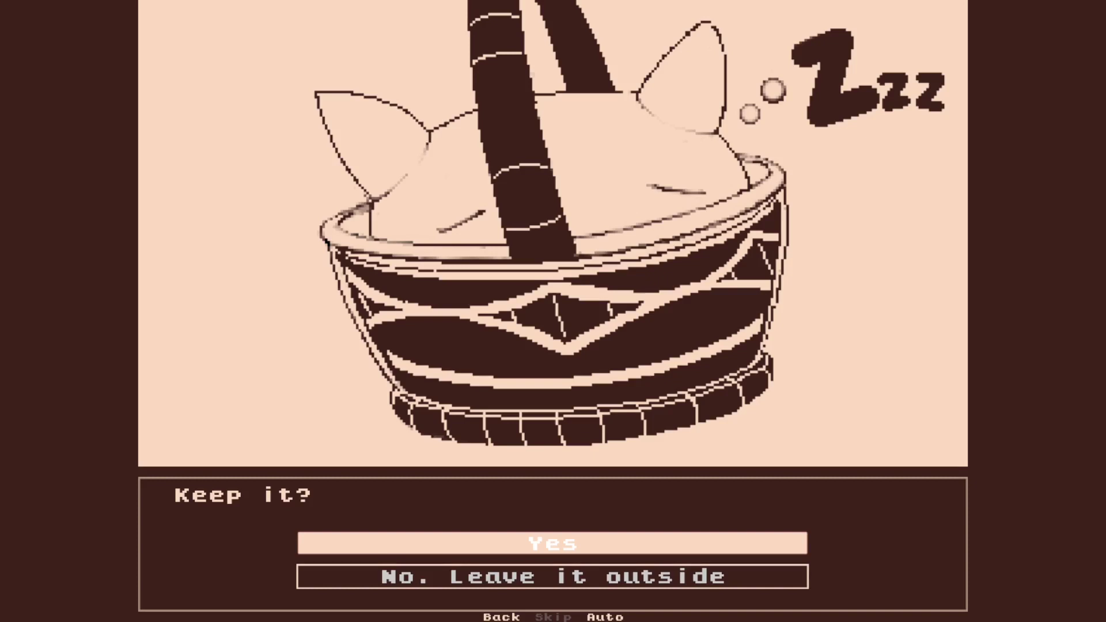
key("Return")
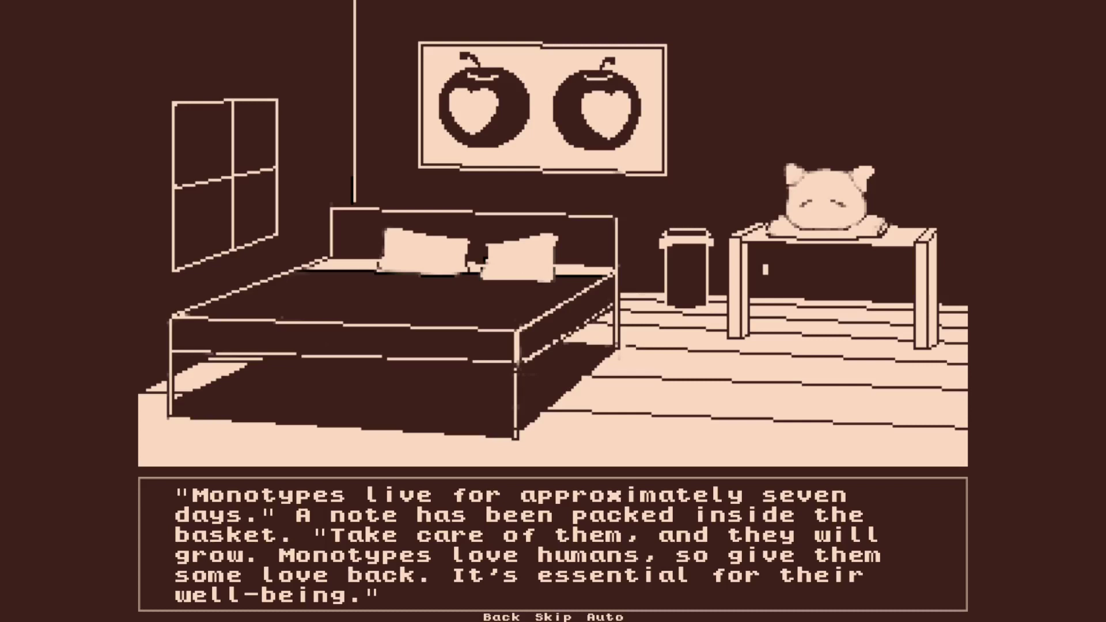
key("Return")
- Meet Momo, answer 'I love Momo', and read his bunker story up to the food choice
key("Return")
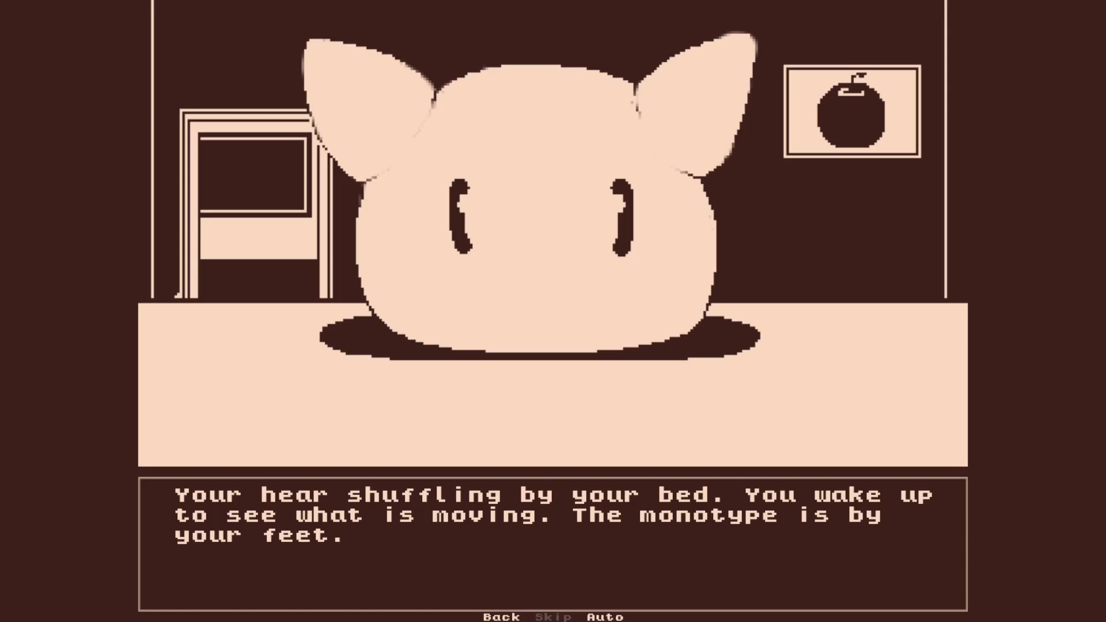
key("Return")
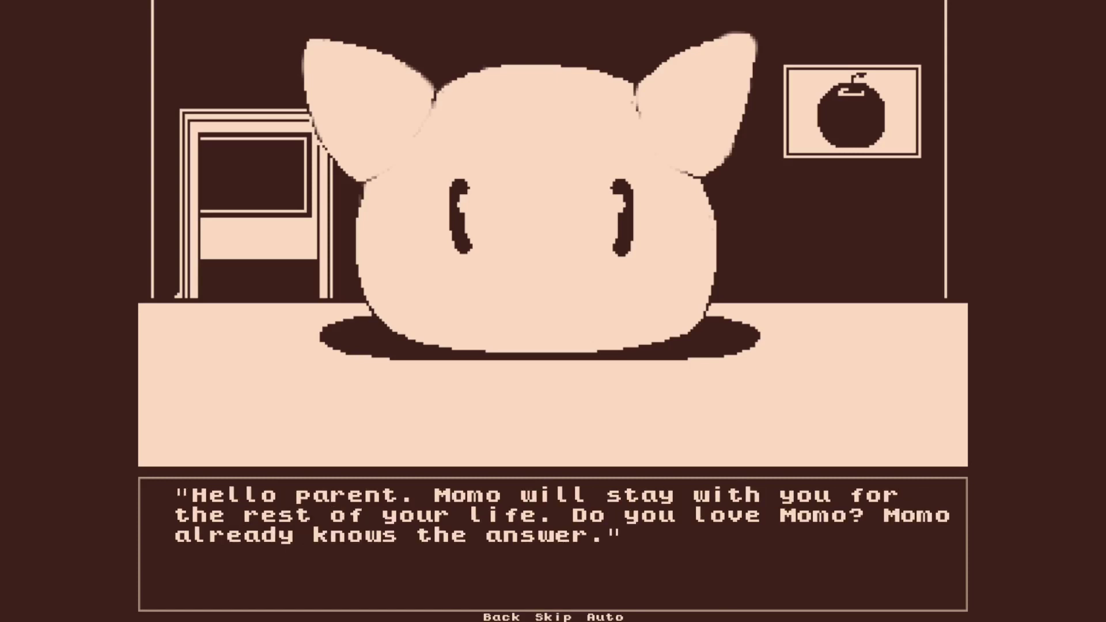
key("Return")
key("Return")
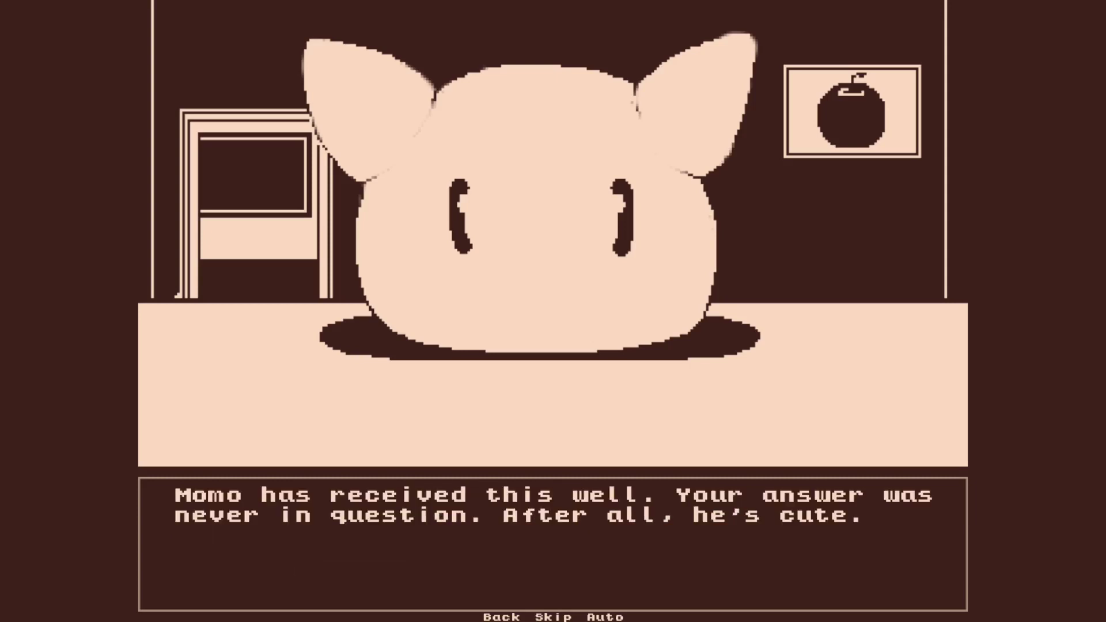
key("Return")
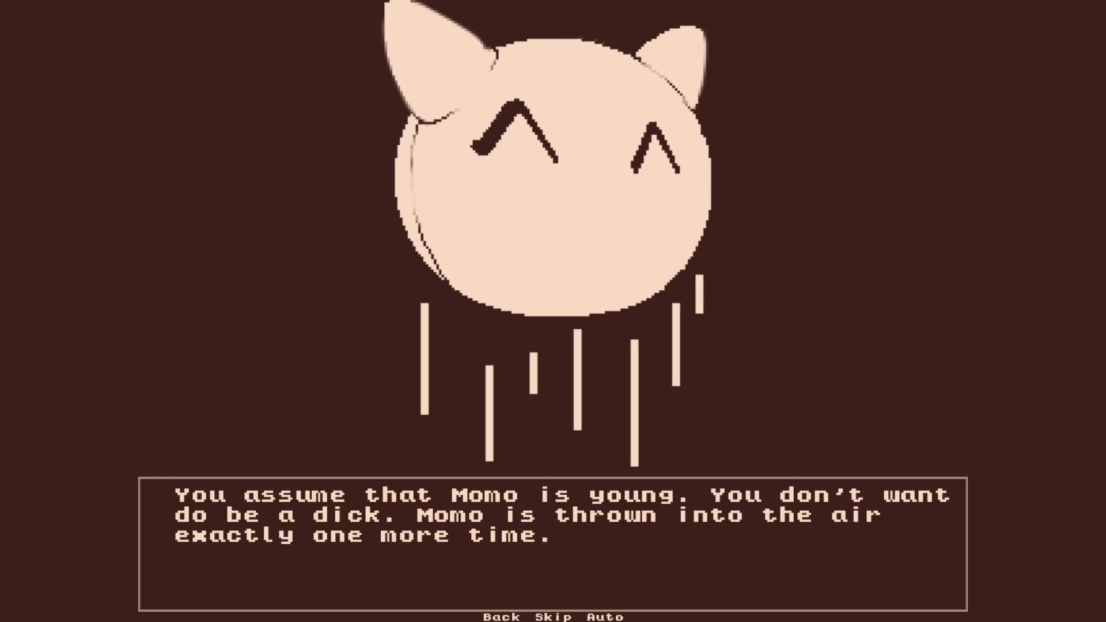
key("Return")
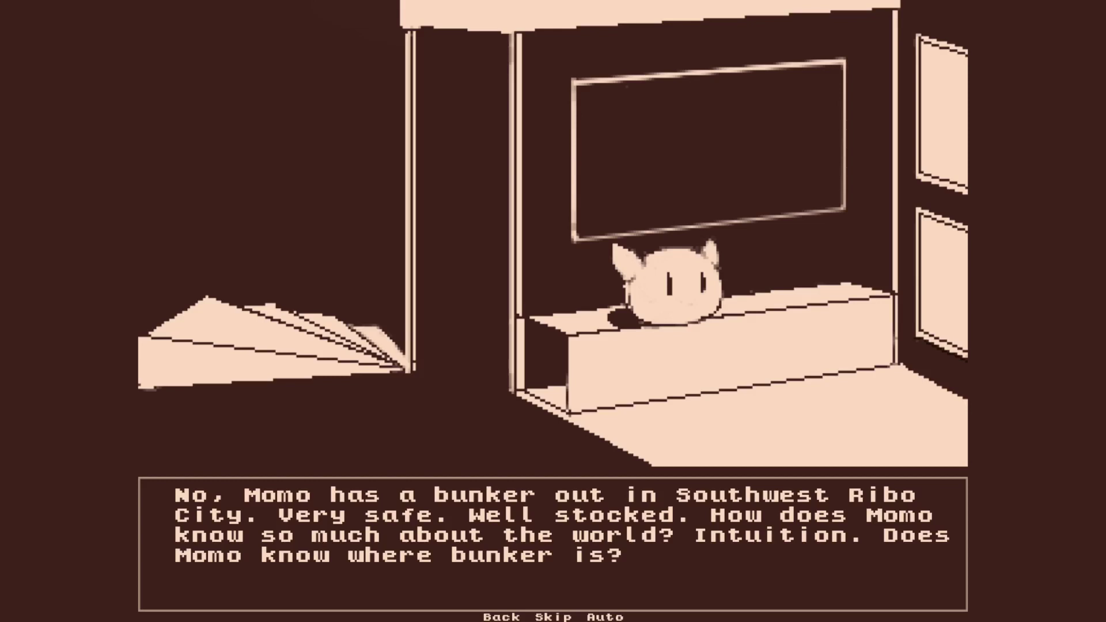
key("Return")
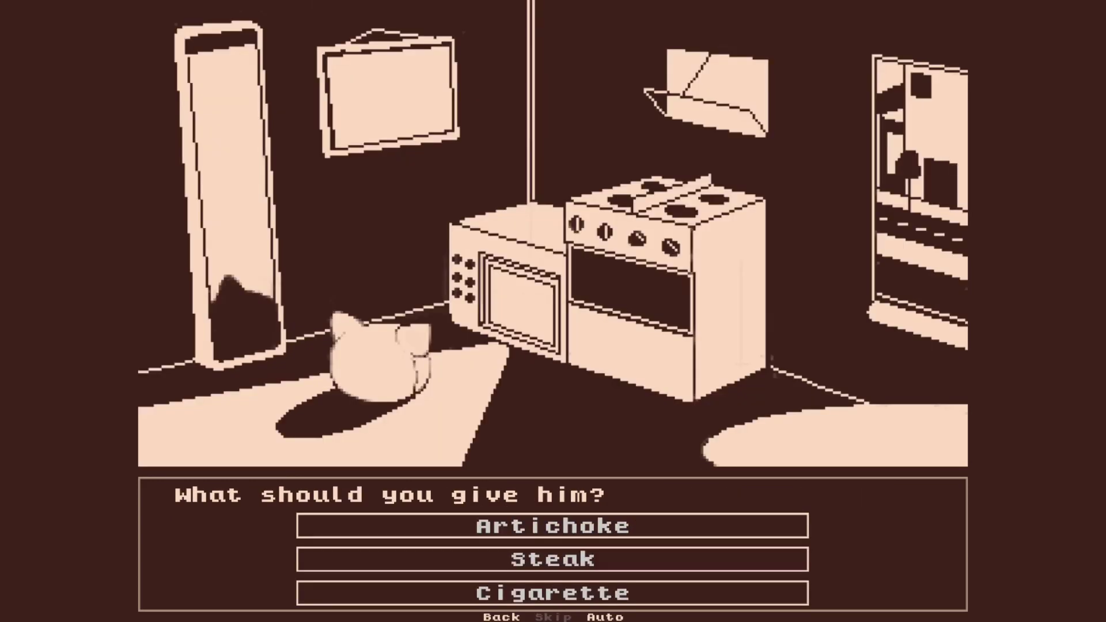
- Give Momo the cigarette and answer the Sheriff Dudley hat play-along choice
key("Down")
key("Down")
key("Down")
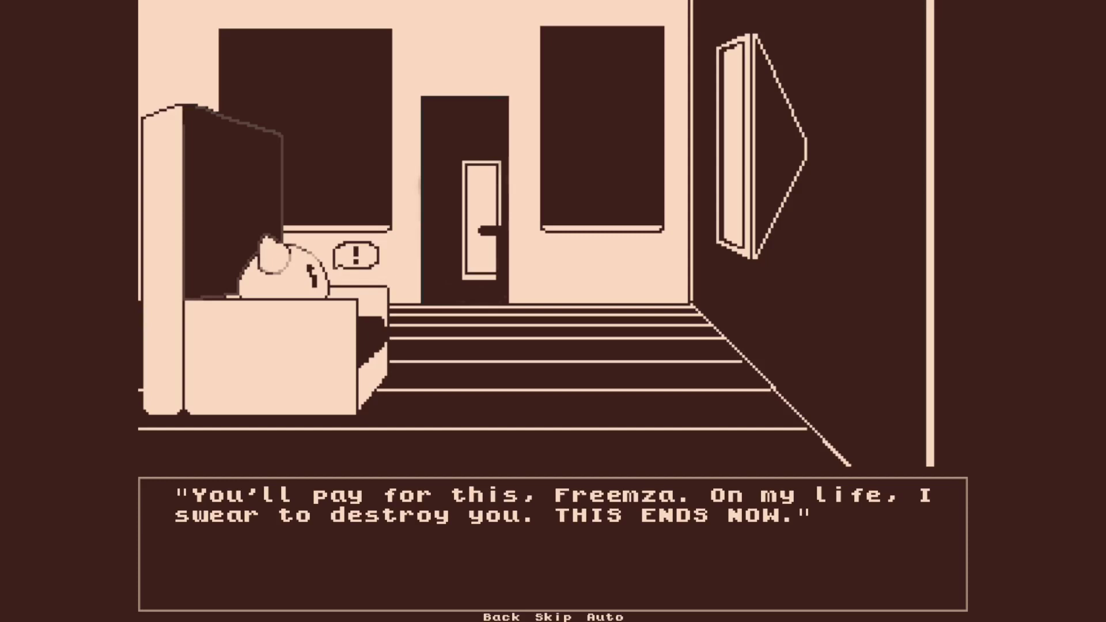
key("Return")
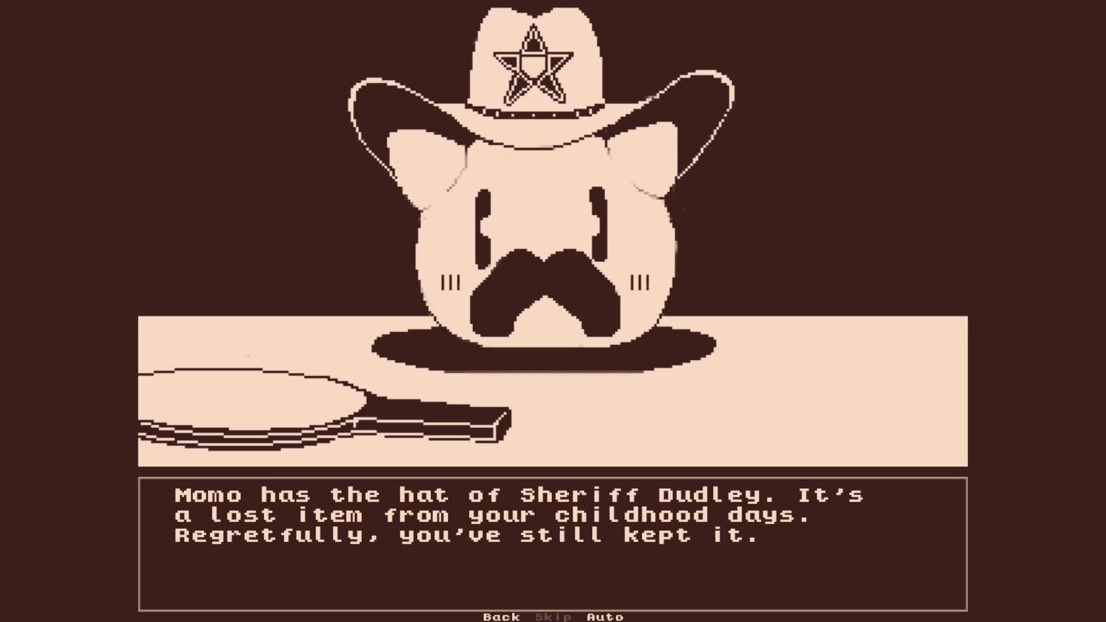
key("Return")
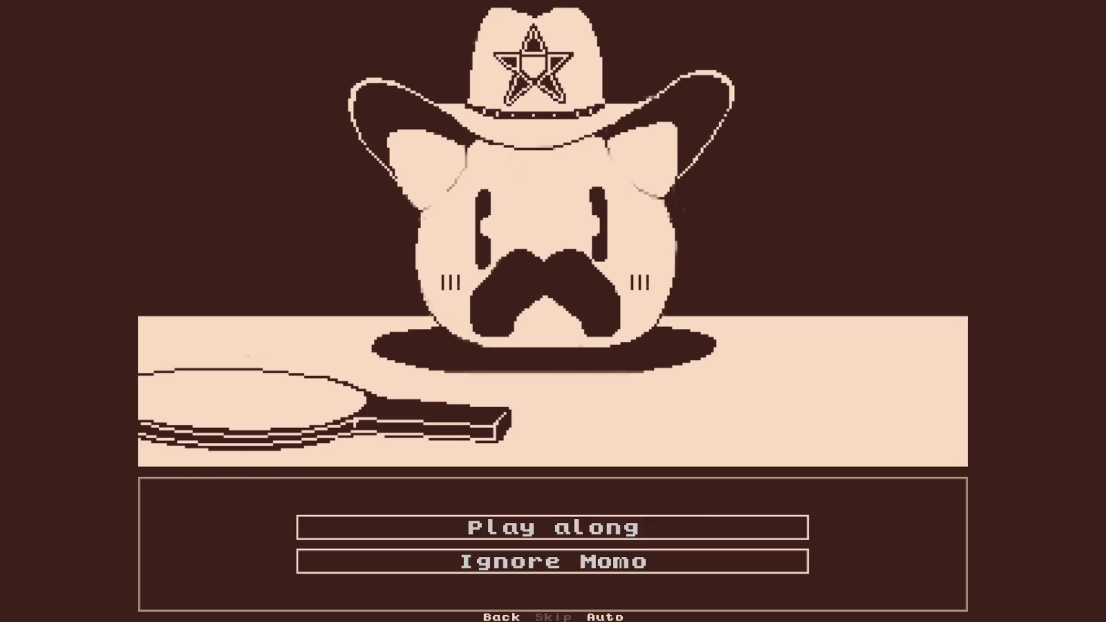
key("Return")
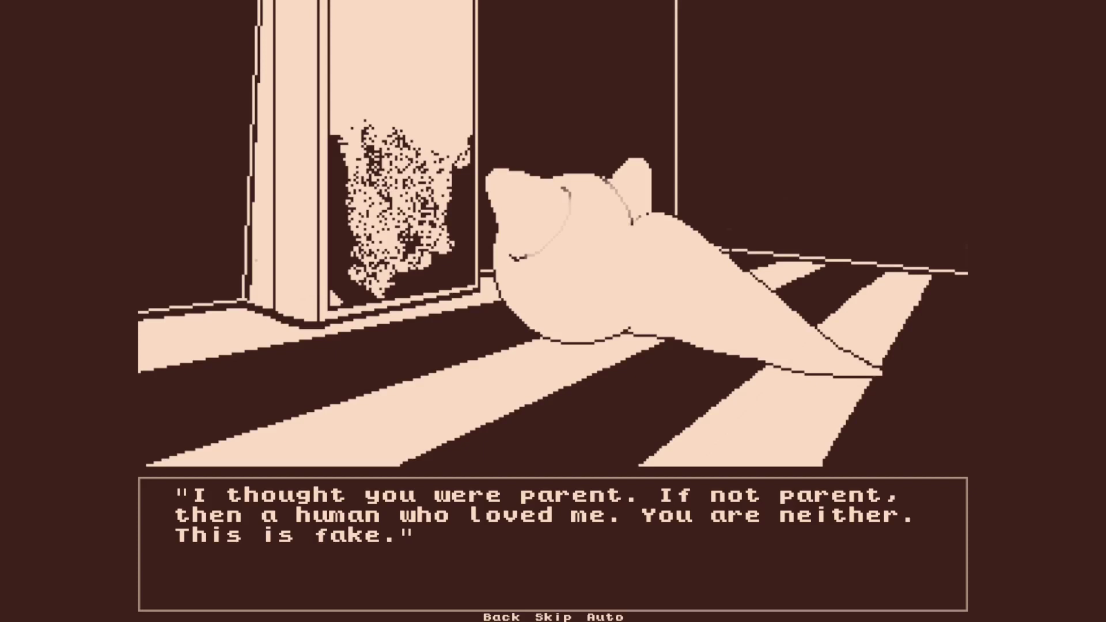
- Advance the story from the doorway scene toward Momo's hippo-feet evolution
key("Return")
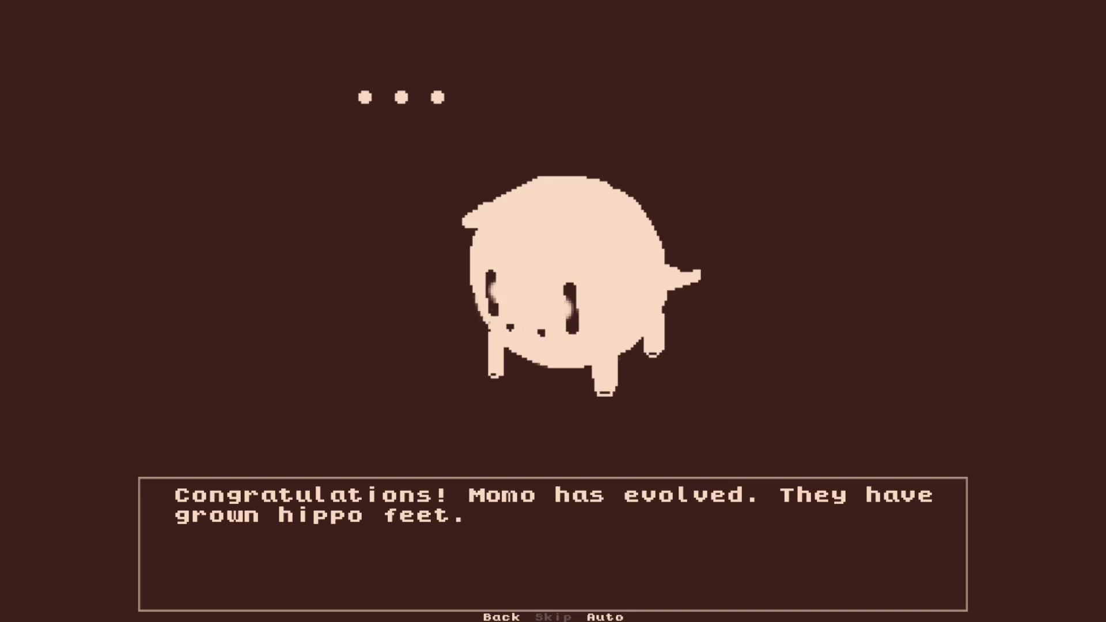
- Read past Momo's evolution message and the narration of his fall in the street
key("Return")
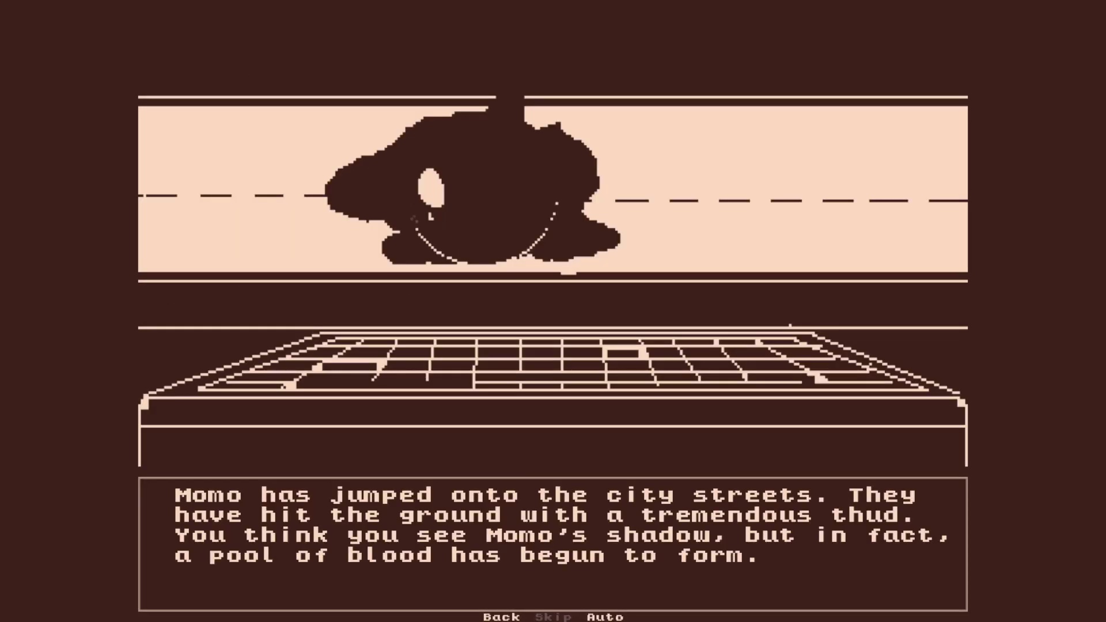
key("Return")
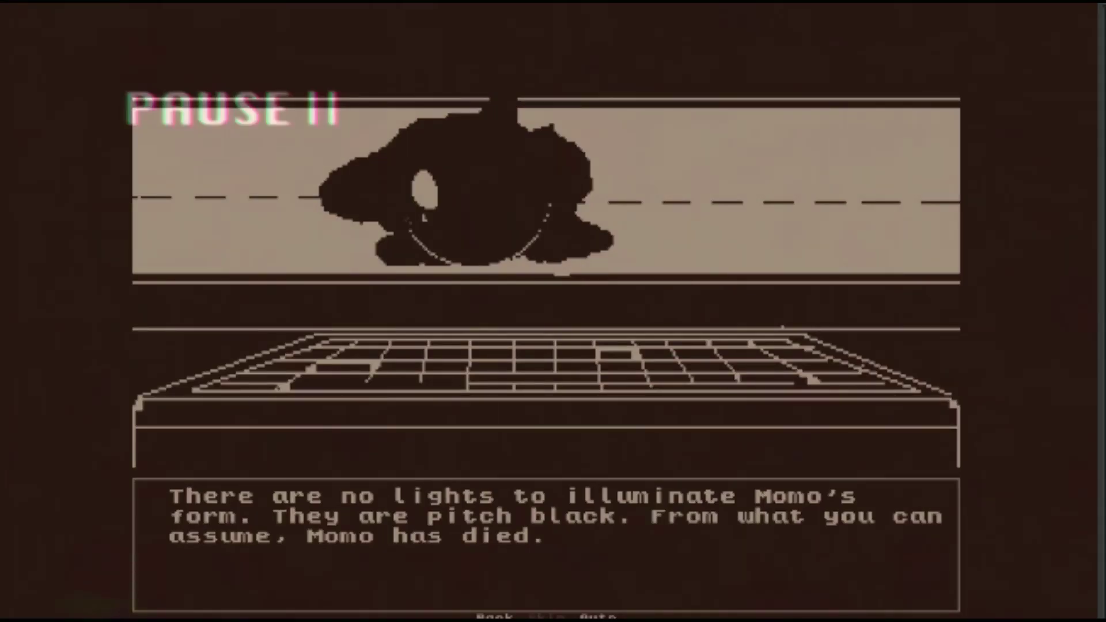